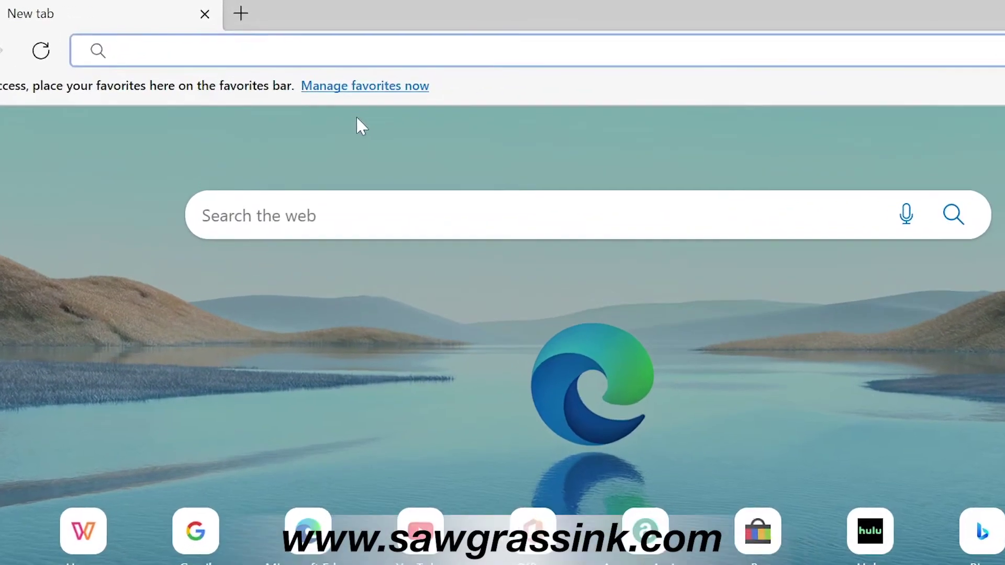
Download SPM_Win64_v10.2.0.3808_online.exe from sawgrassink.com's Print Manager page and launch it.
text(sawg)
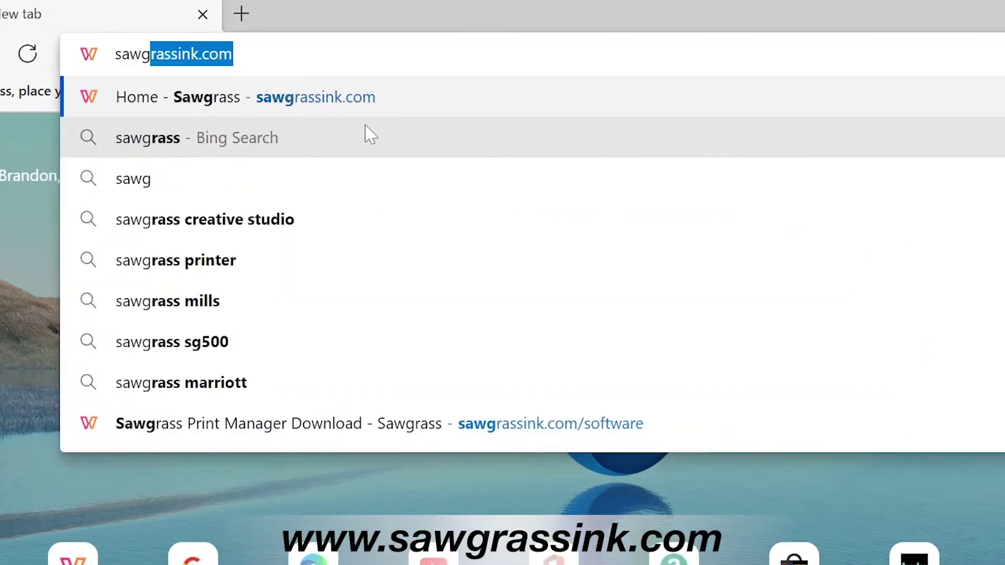
text(rassink.com)
key(Return)
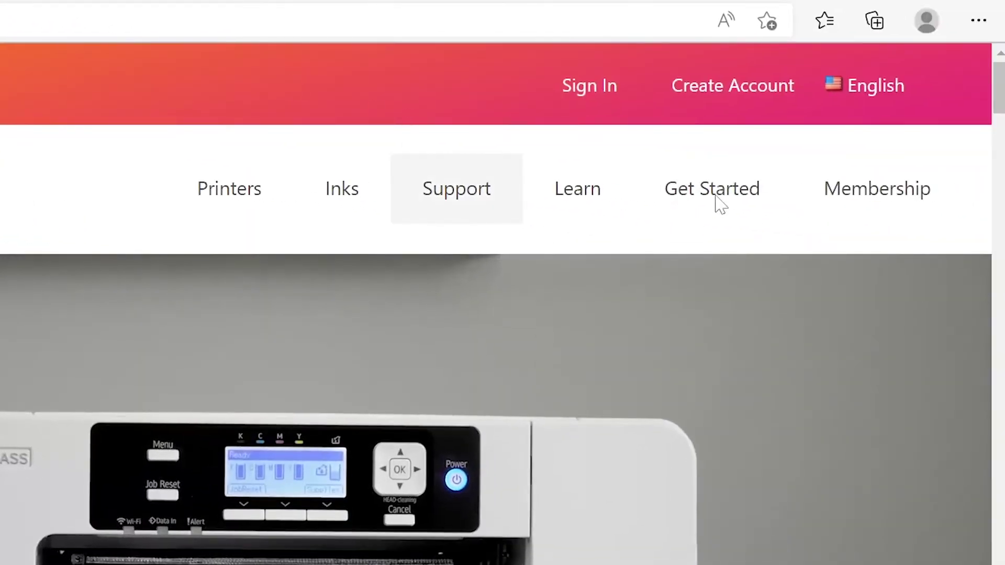
mouse_move(720, 193)
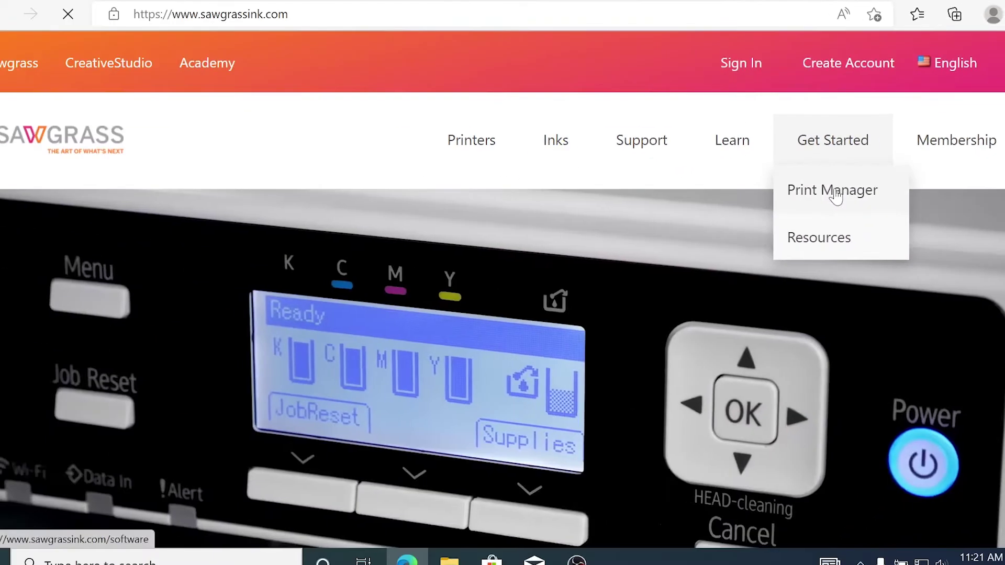
click(708, 255)
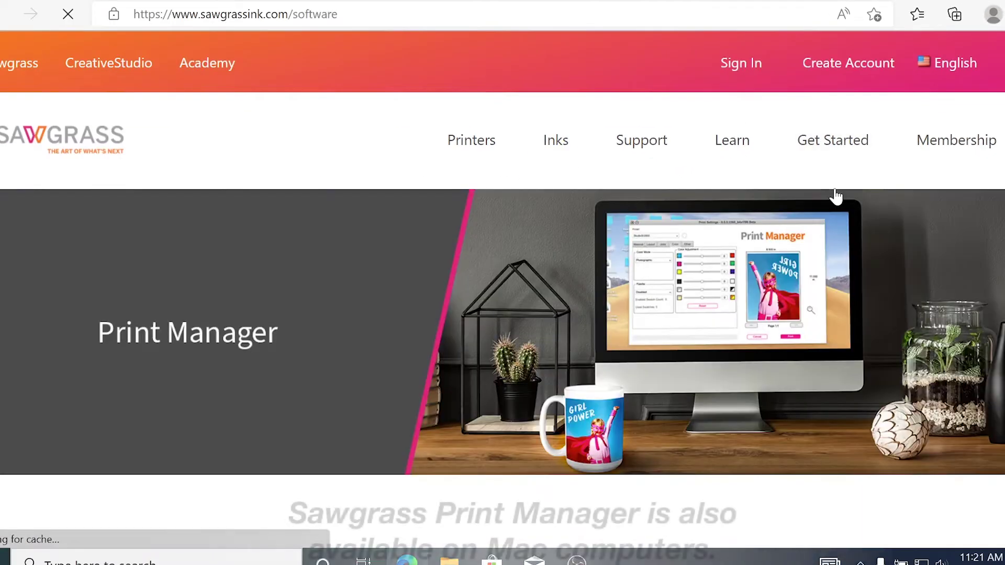
scroll(836, 196, down, 7)
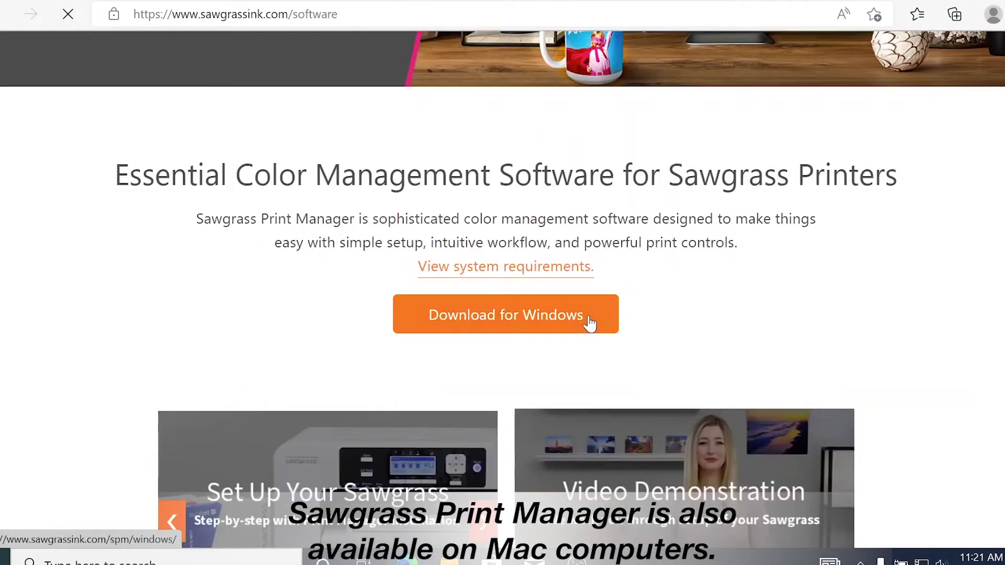
click(590, 323)
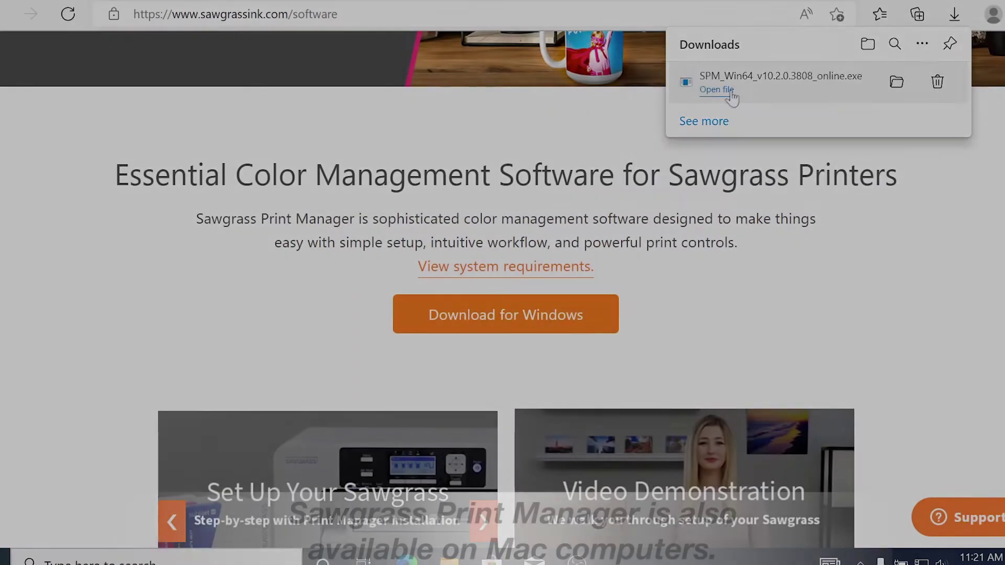
click(728, 92)
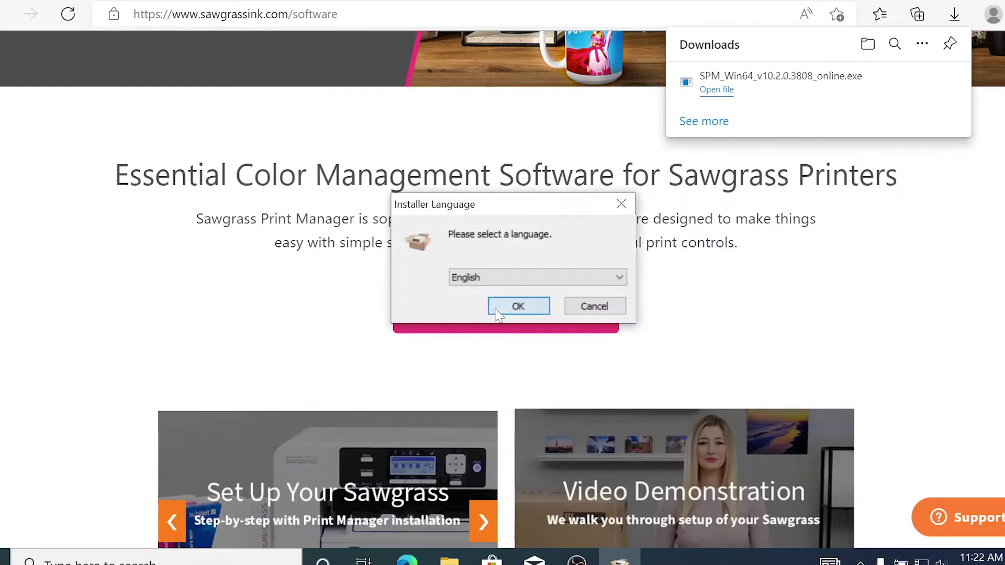
Run the Print Manager setup in English with all default components, then finish it.
click(518, 306)
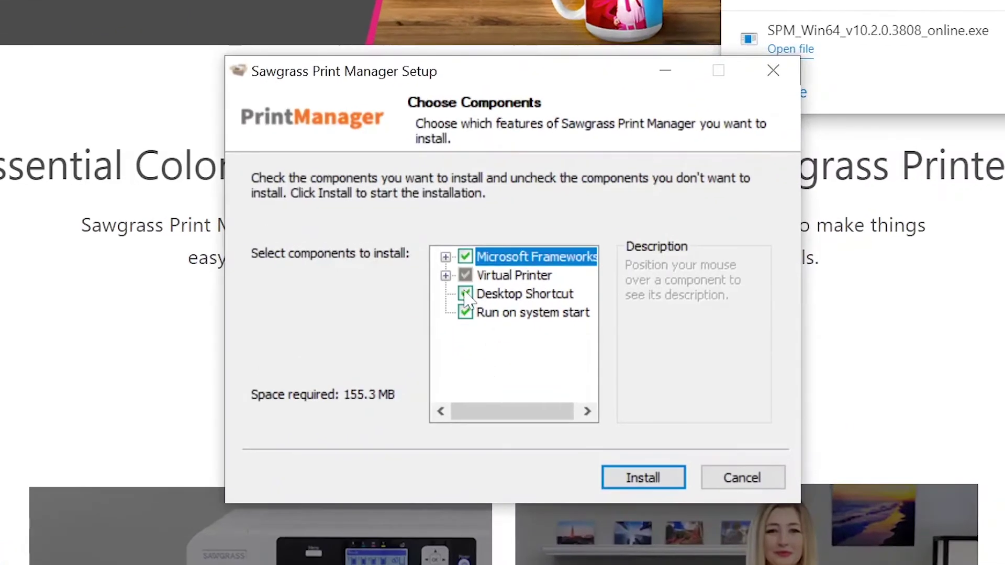
mouse_move(474, 262)
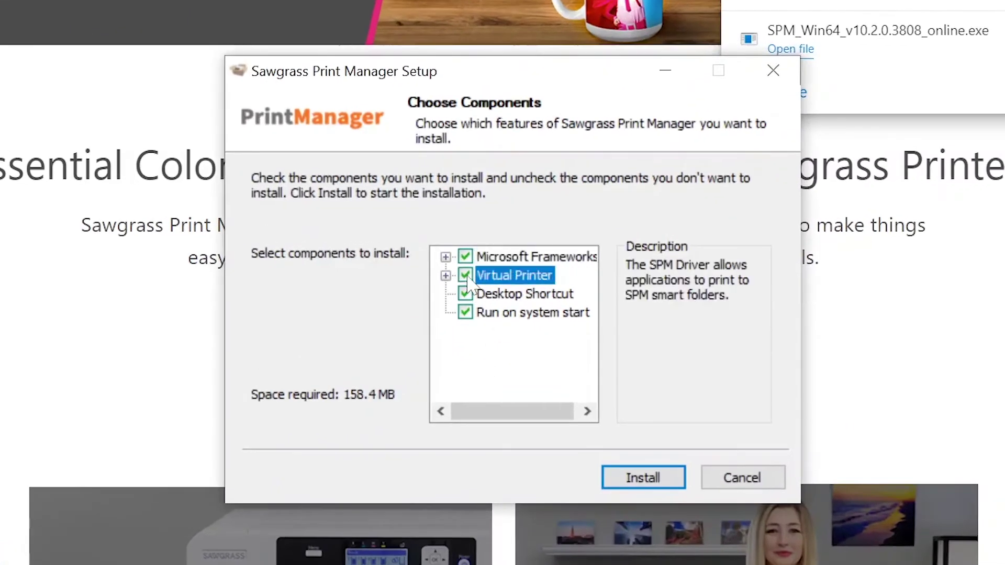
click(672, 481)
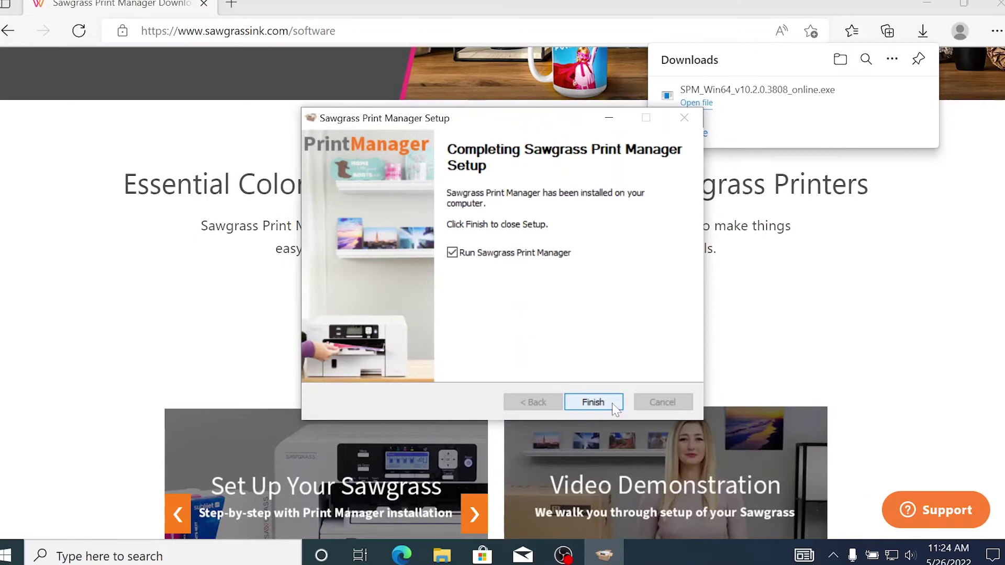
click(672, 481)
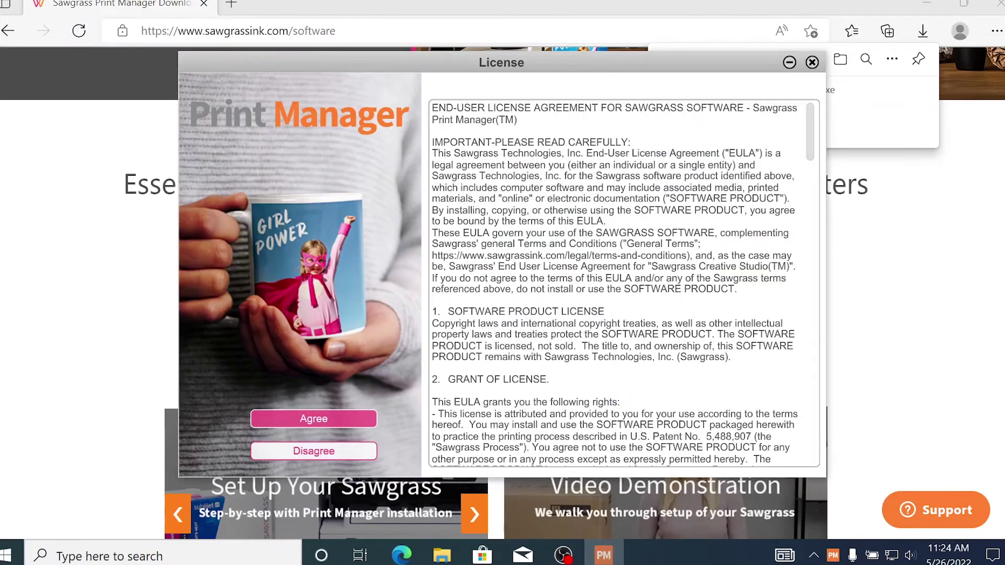
Agree to the licence, sign in with the account email and password, and confirm the login.
click(335, 419)
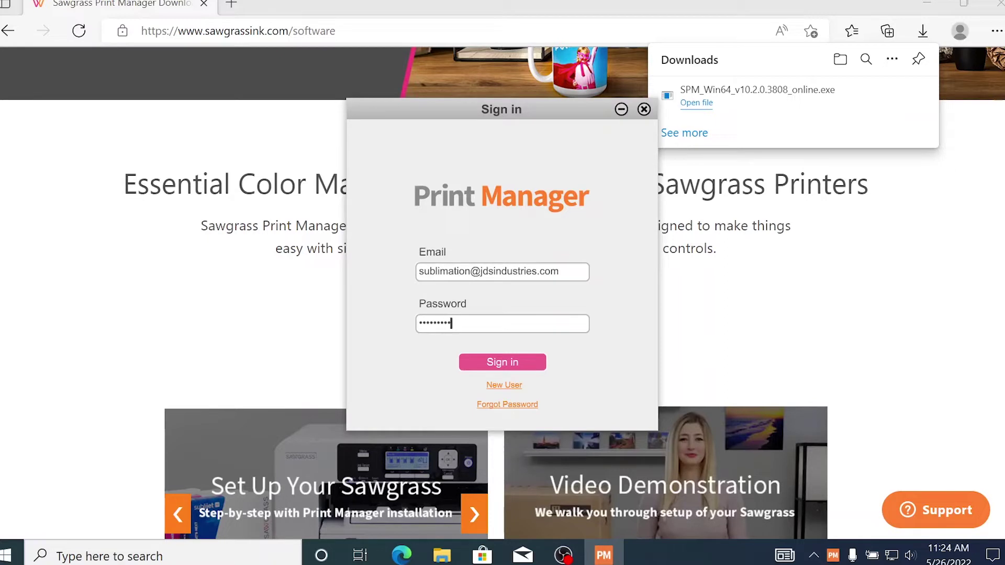
click(502, 363)
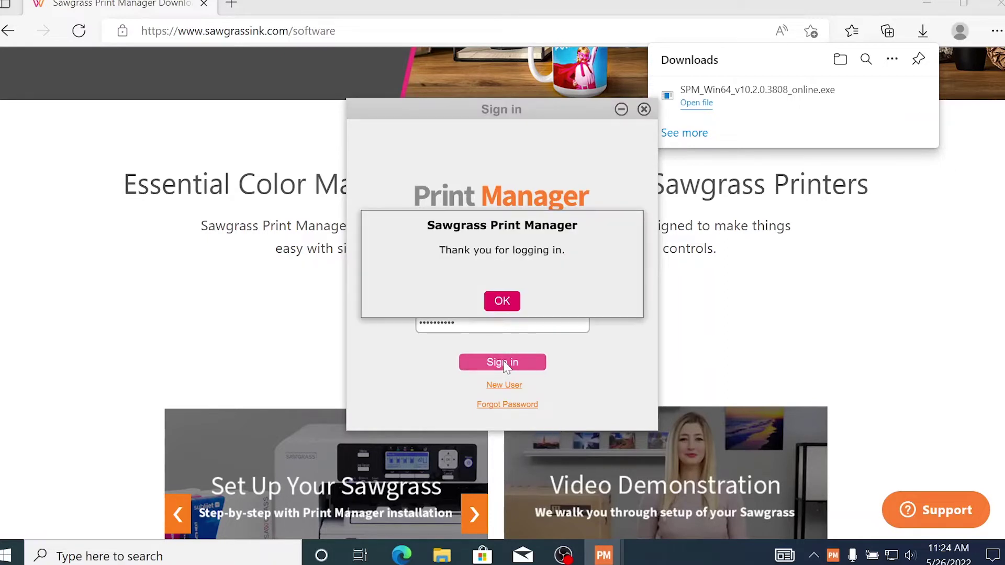
click(502, 301)
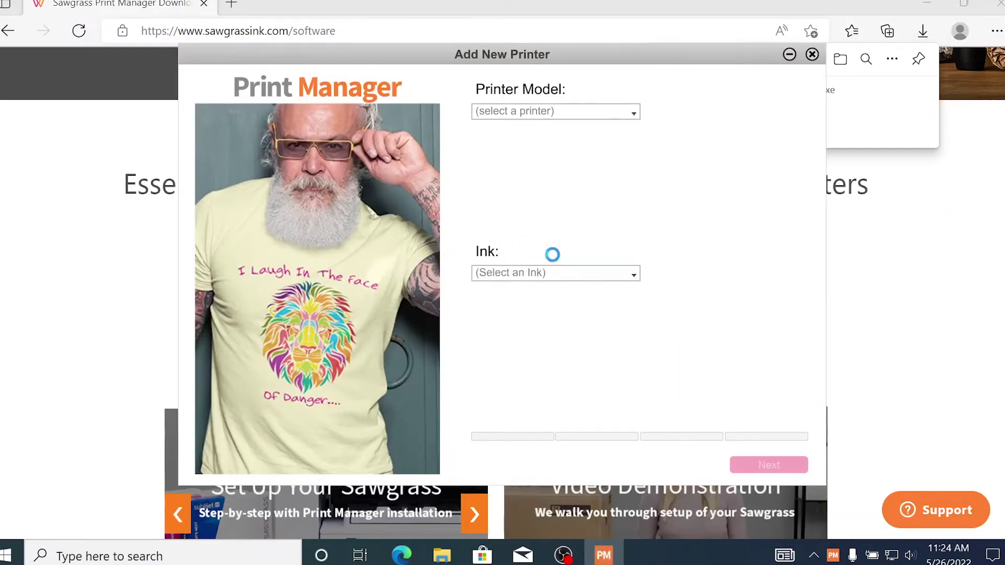
Choose Sawgrass SG1000 as the printer model and SubliJet-UHD as the ink, then continue.
click(611, 113)
click(591, 149)
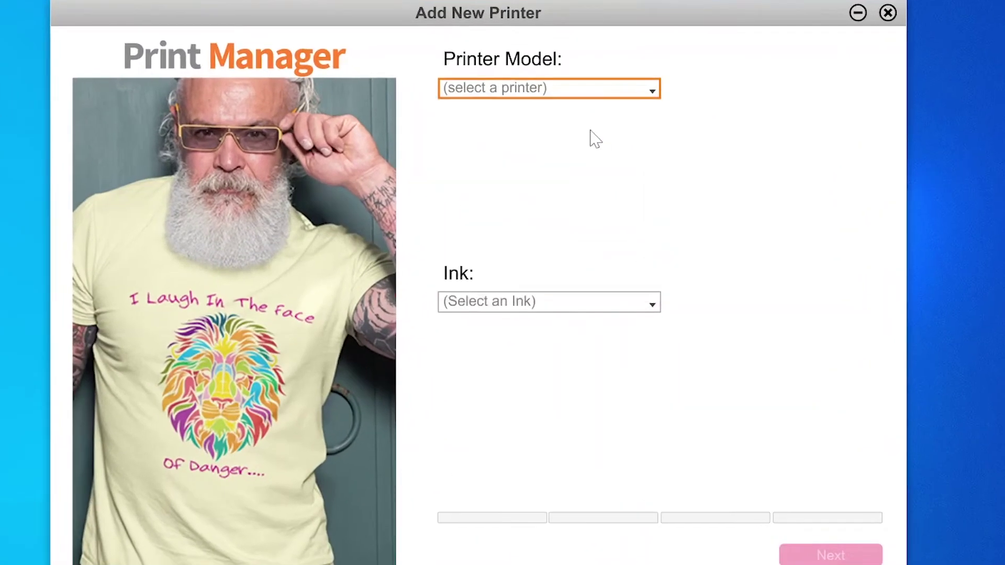
click(600, 313)
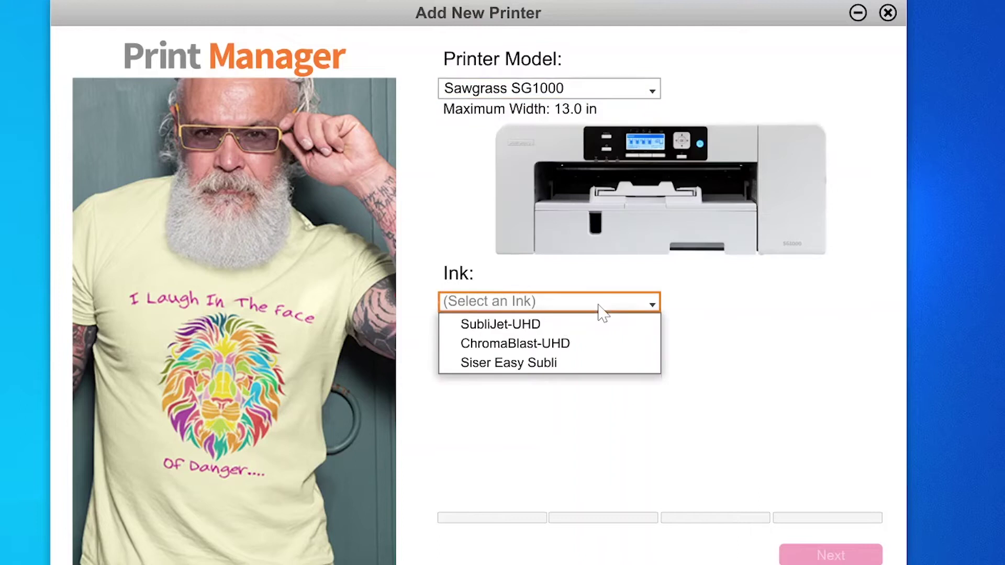
click(567, 325)
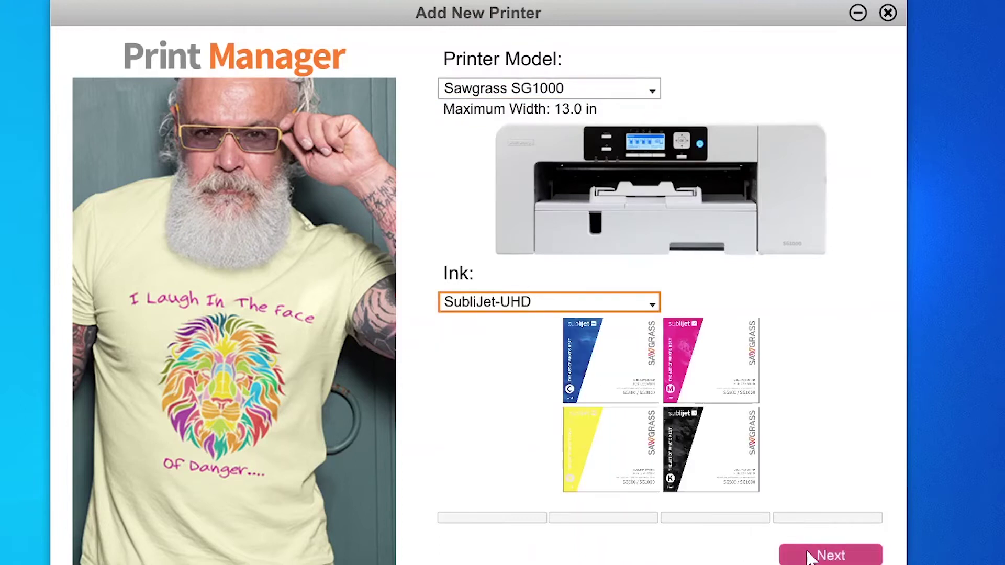
click(810, 557)
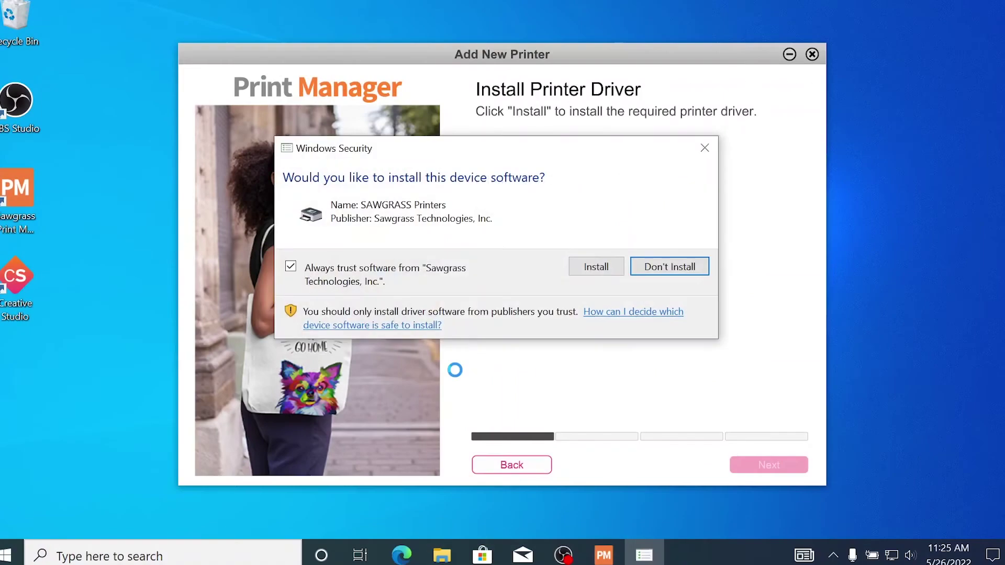
Allow the Windows Security prompt and install the SG1000 printer driver.
click(596, 267)
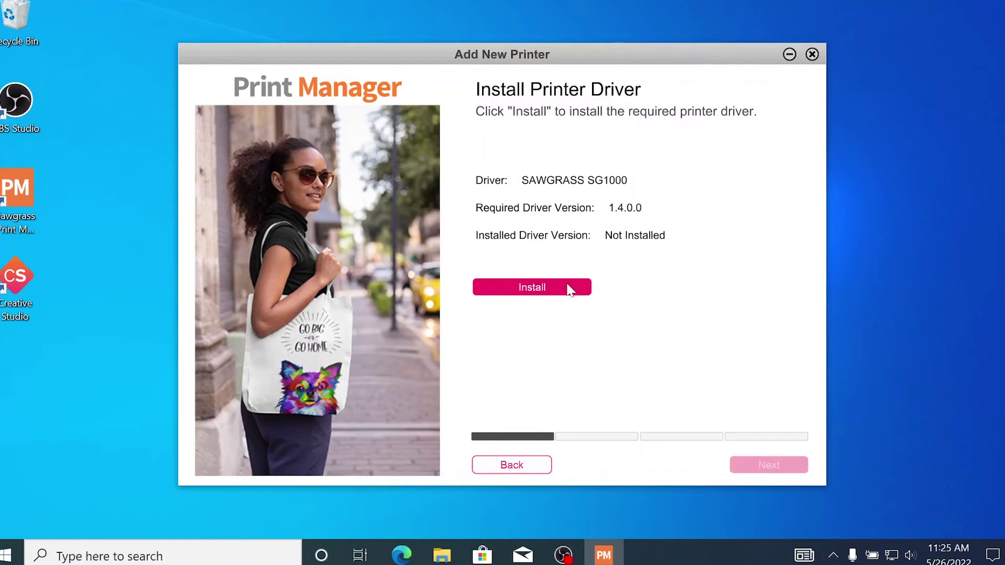
click(750, 466)
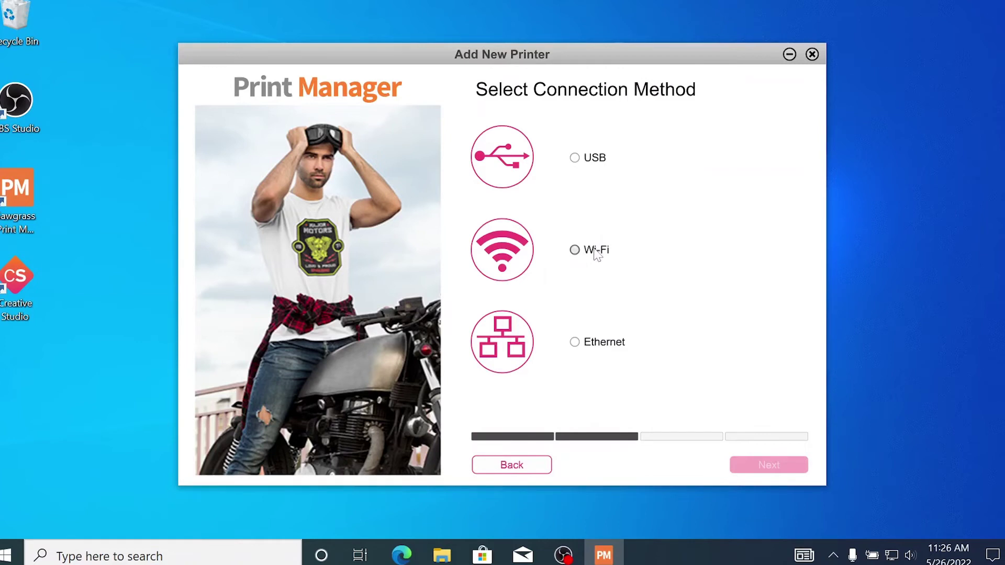
Select Wi-Fi as the connection method and launch the printer driver installer via Add Printer.
click(597, 254)
click(752, 468)
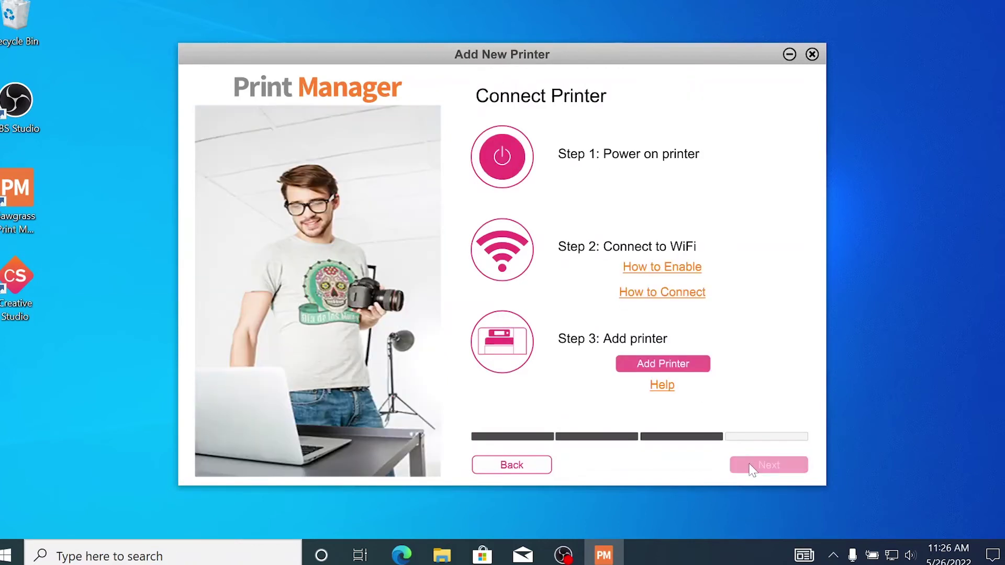
click(681, 365)
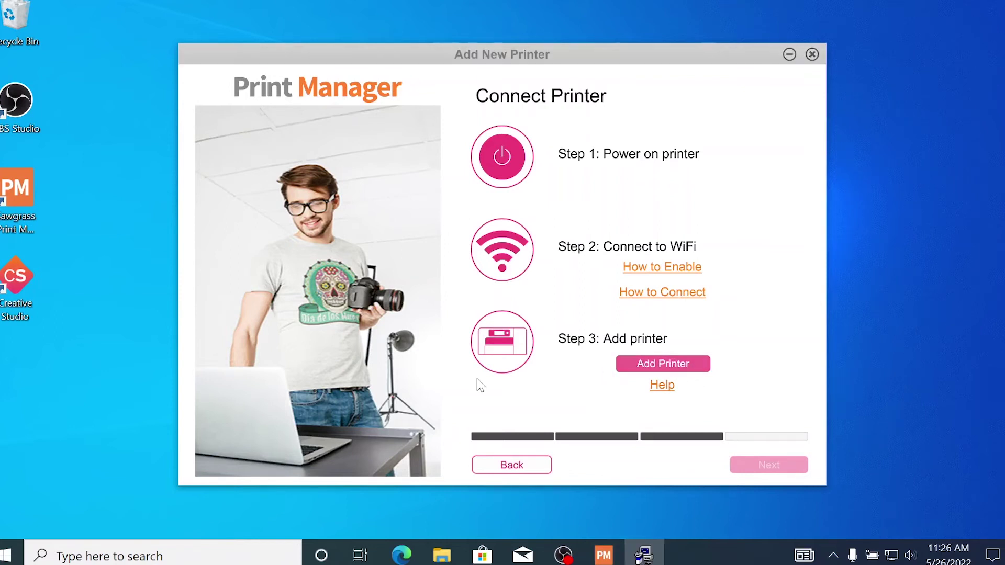
Accept the license agreement and proceed with 'Add a new printer'.
key(Up)
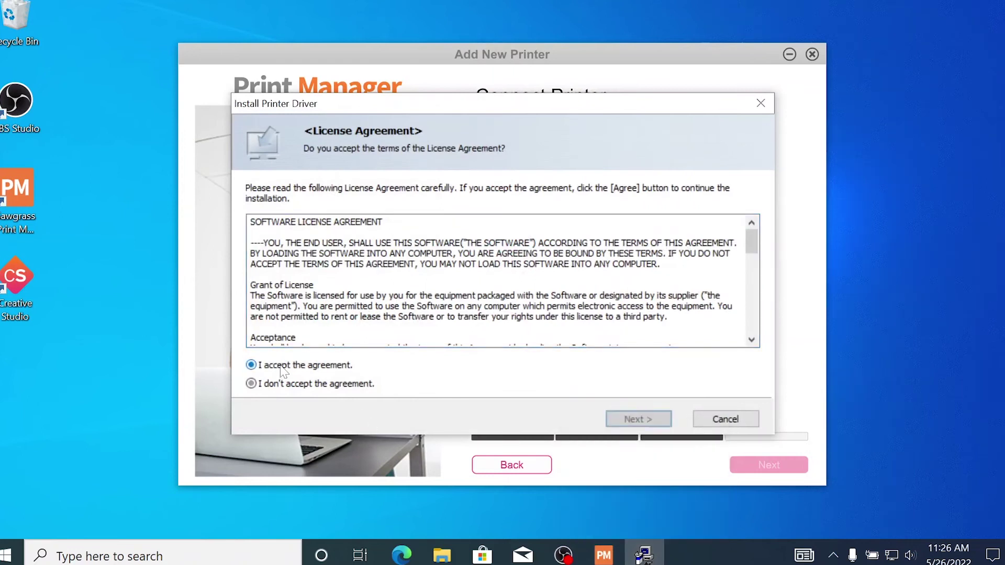
click(640, 420)
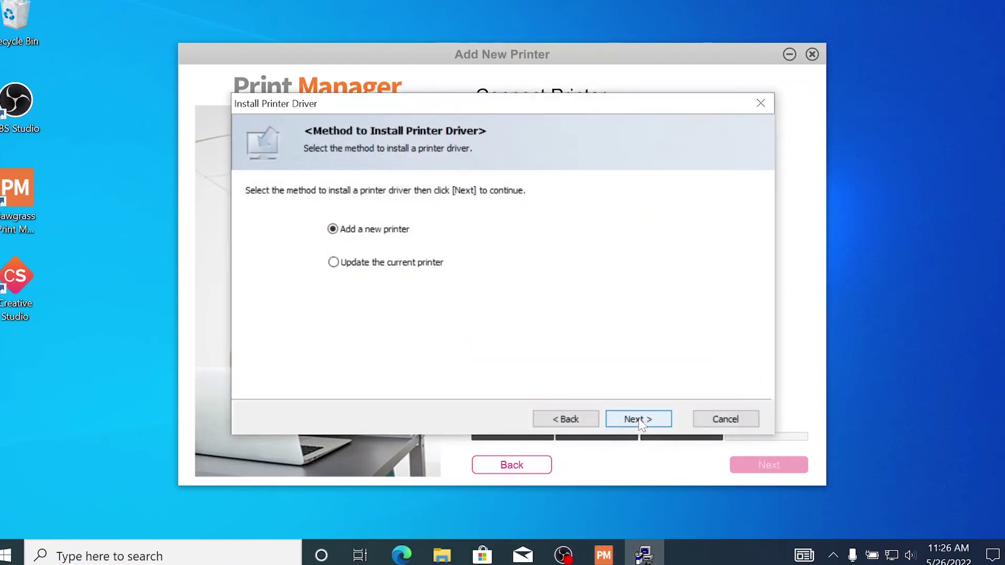
click(640, 421)
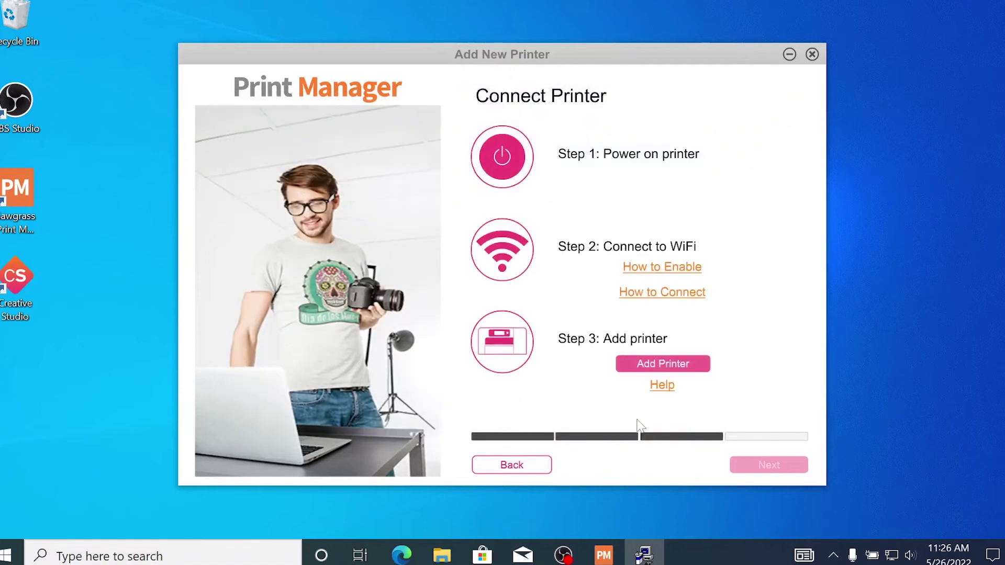
Choose LAN with 'Search for printers by specified IP Address' and confirm the network connection.
click(333, 230)
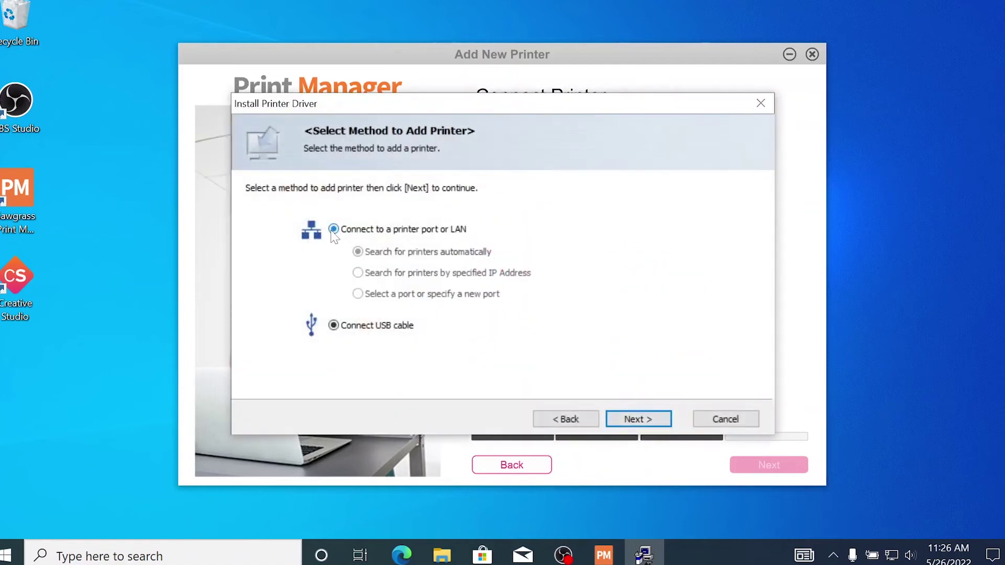
click(333, 326)
click(333, 230)
click(358, 273)
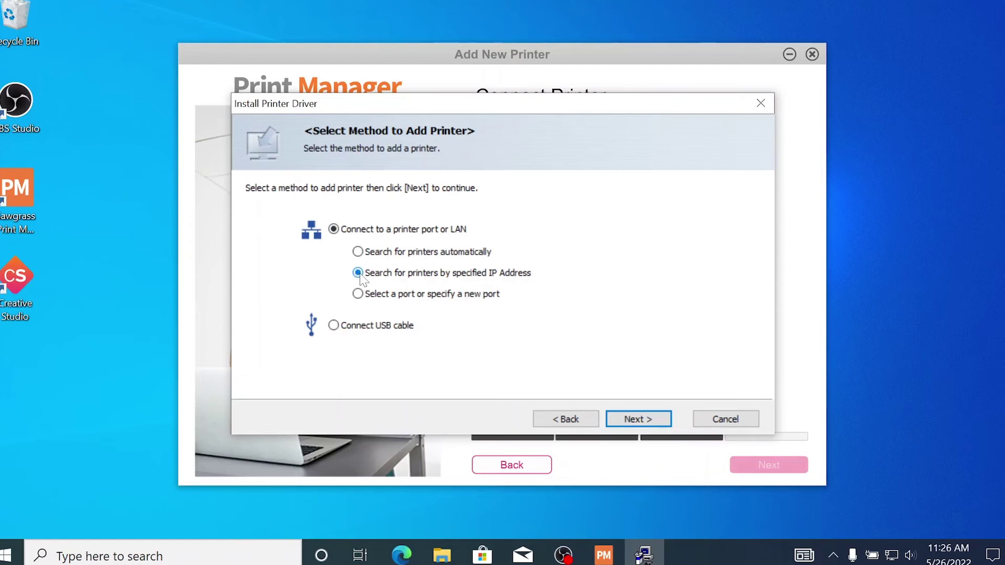
click(630, 420)
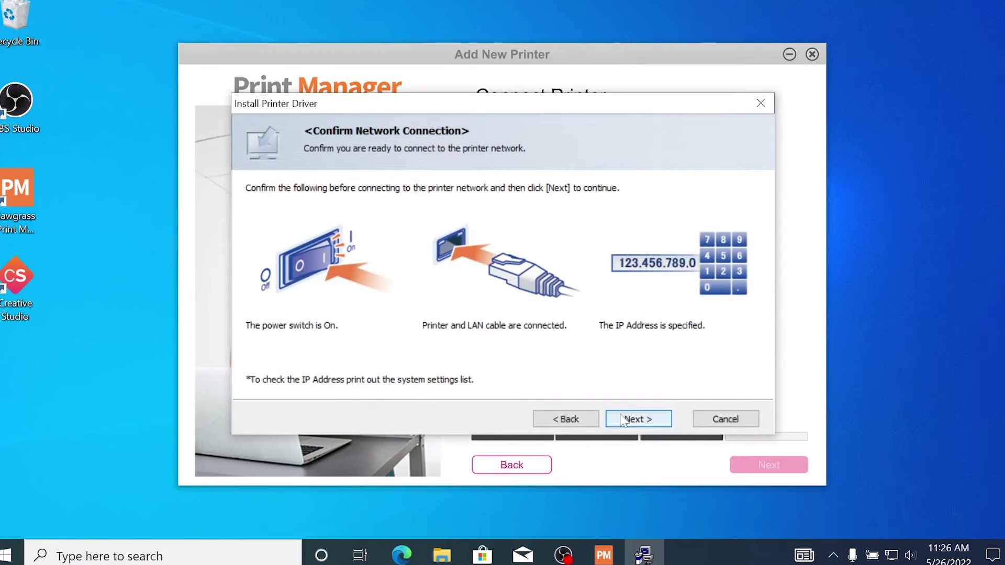
click(623, 419)
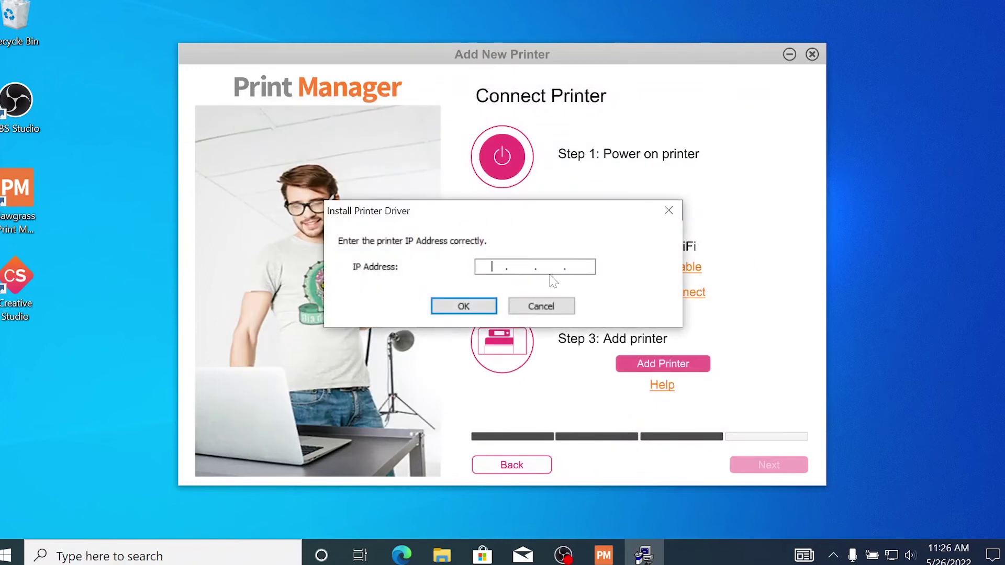
Enter printer IP 10.2.2.153 and bring the installer window back from the taskbar.
text(10.2.2.153)
click(464, 307)
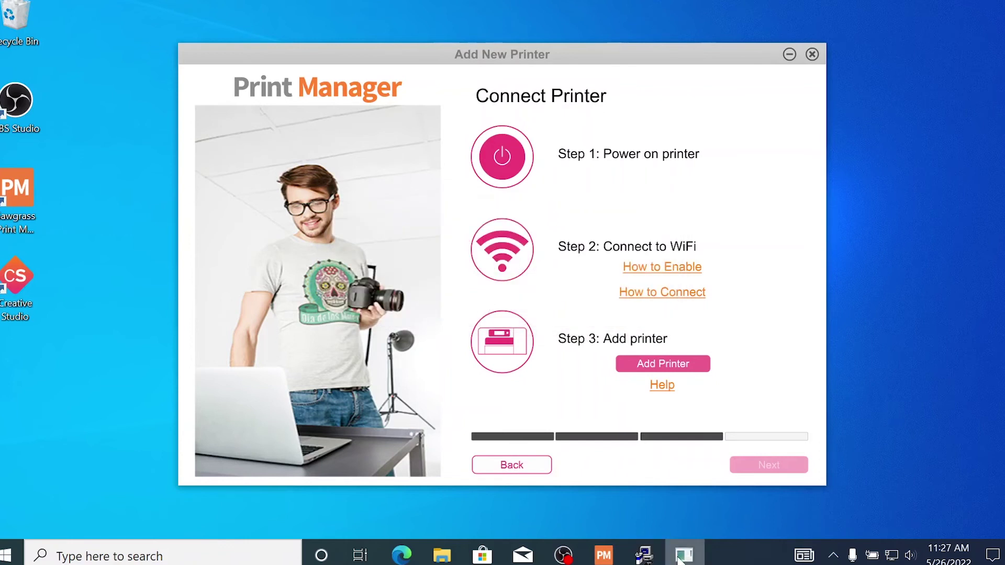
mouse_move(679, 560)
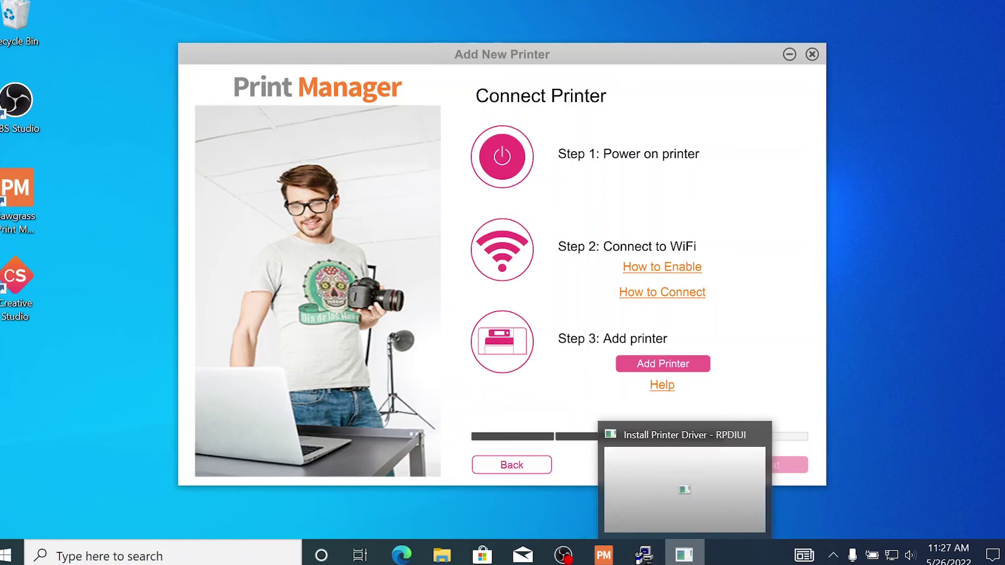
click(683, 555)
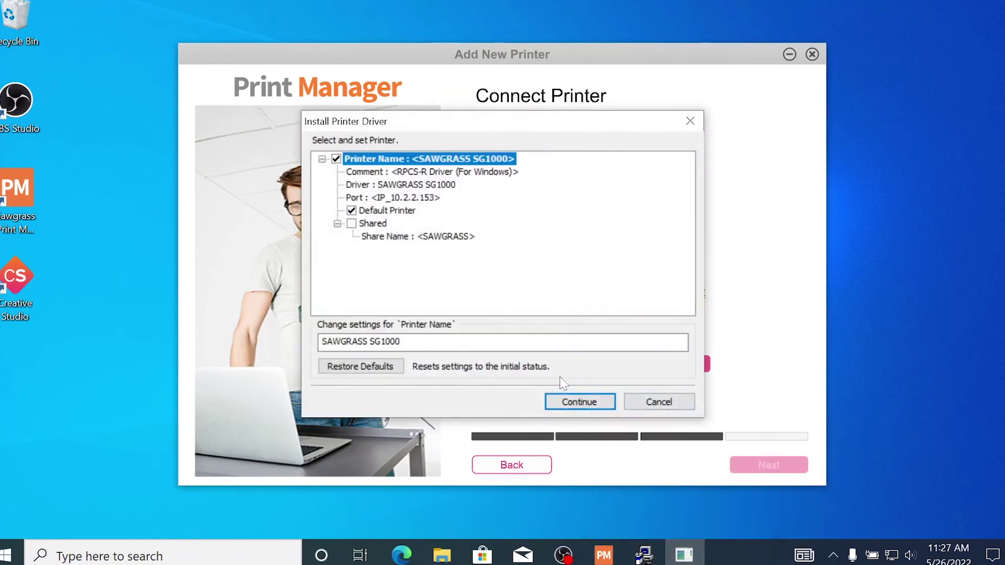
Keep the SAWGRASS SG1000 settings, choose Set Now, and apply the default Properties.
click(571, 405)
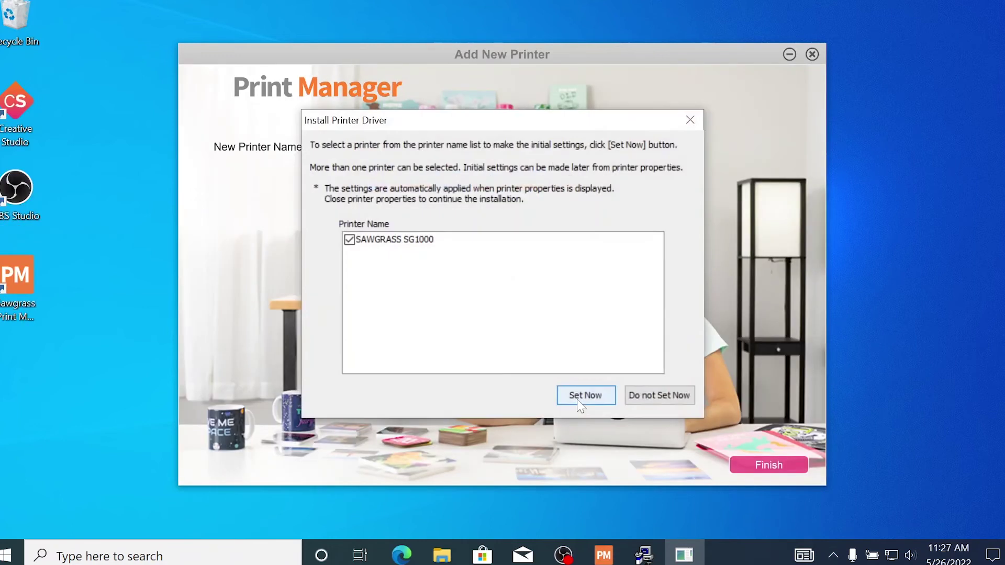
click(580, 400)
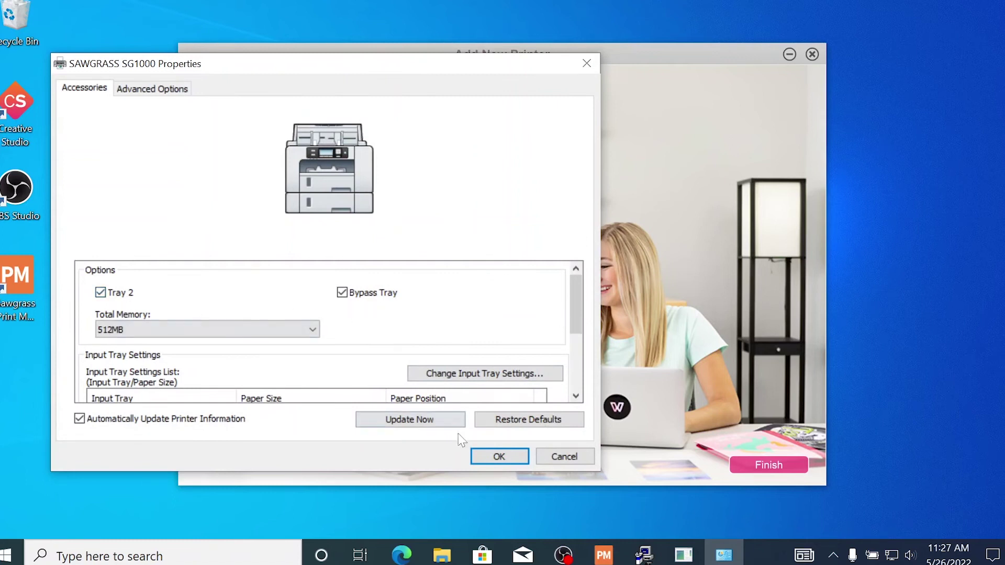
click(504, 459)
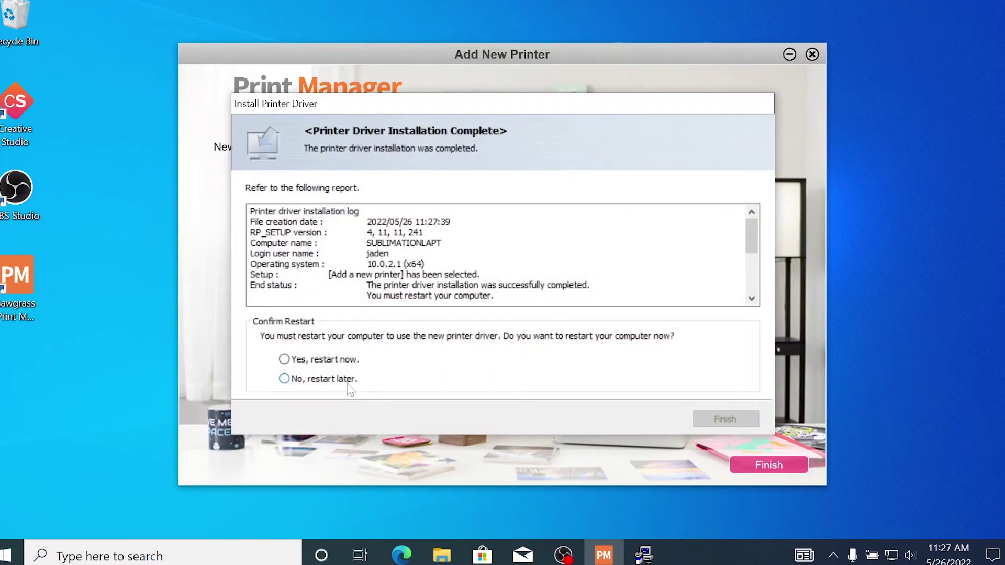
Select 'No, restart later.' and finish the Installation Complete dialog.
click(343, 361)
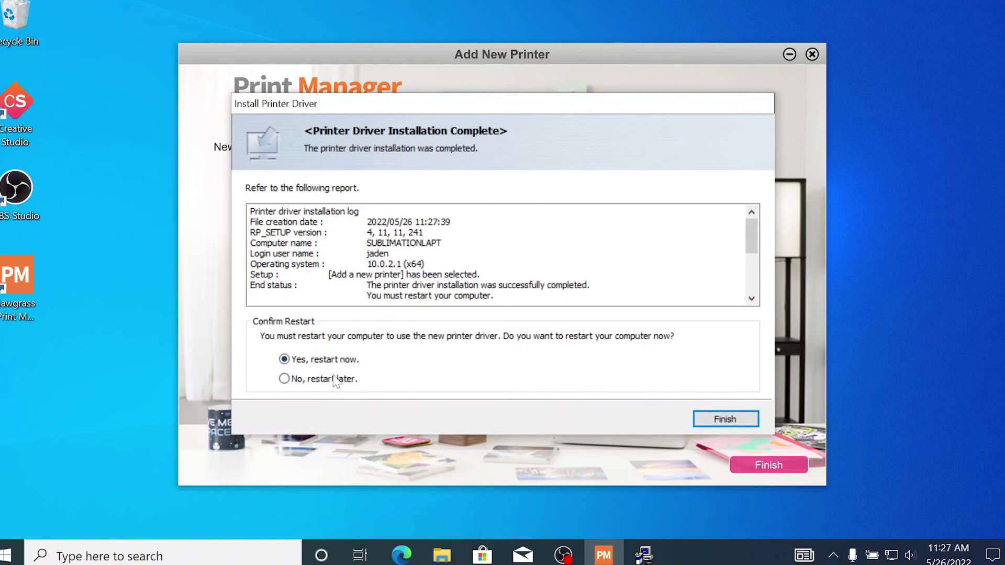
click(335, 380)
click(725, 419)
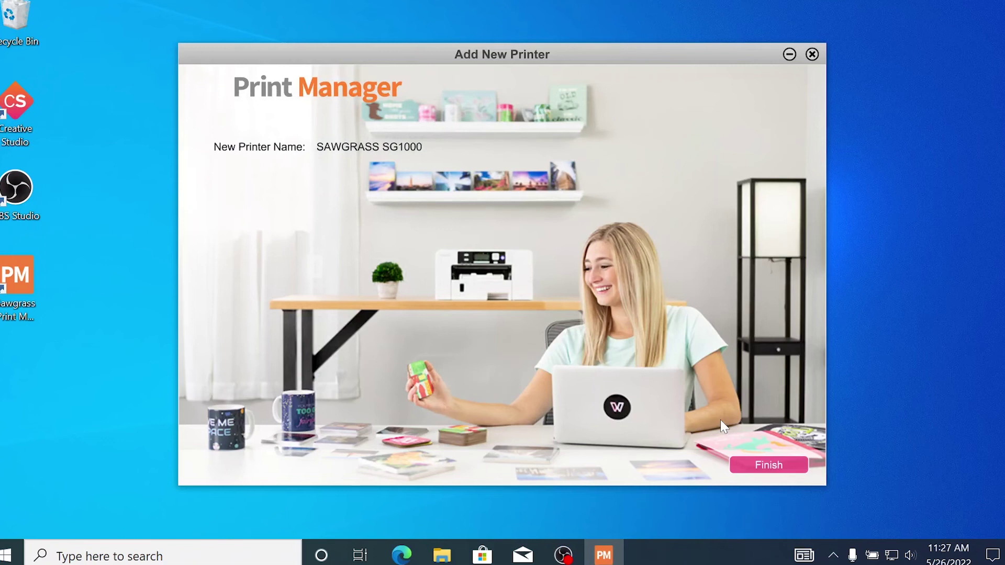
Finish the SAWGRASS SG1000 add-printer wizard so only the Windows desktop remains.
click(742, 470)
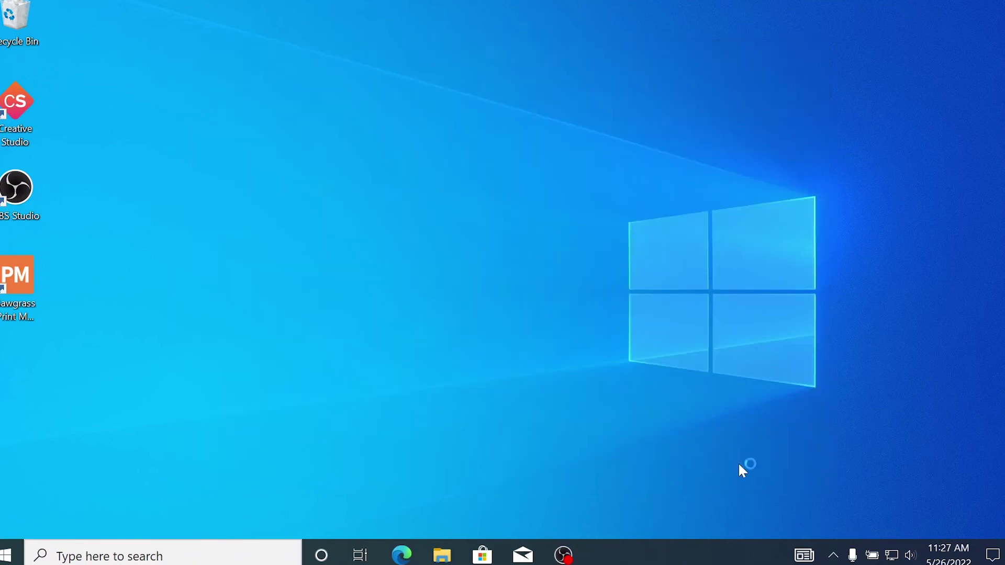